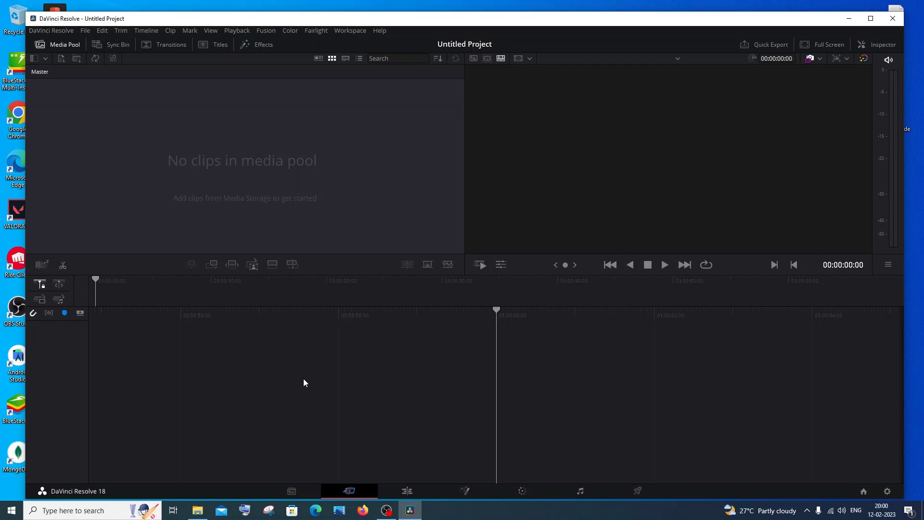
Step: Preview the try and finalttt clips from Downloads, then close the player and minimise Explorer
click(197, 510)
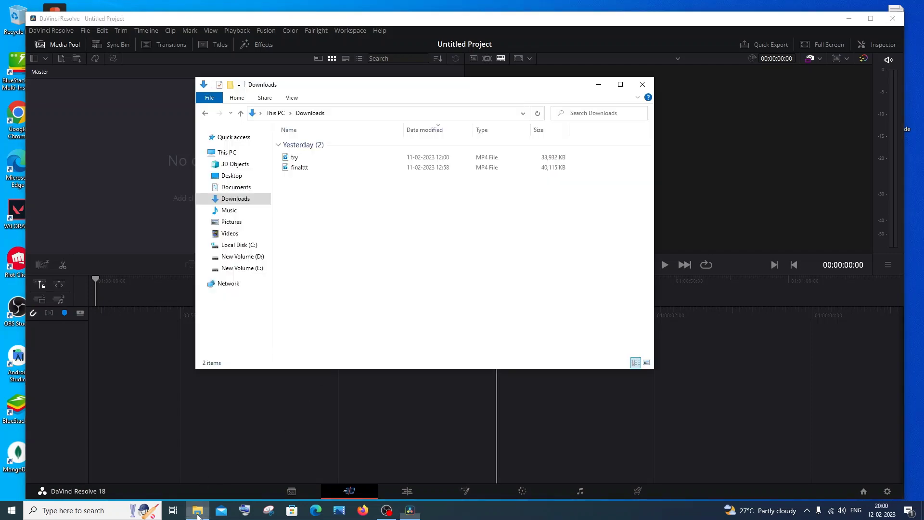
double_click(329, 157)
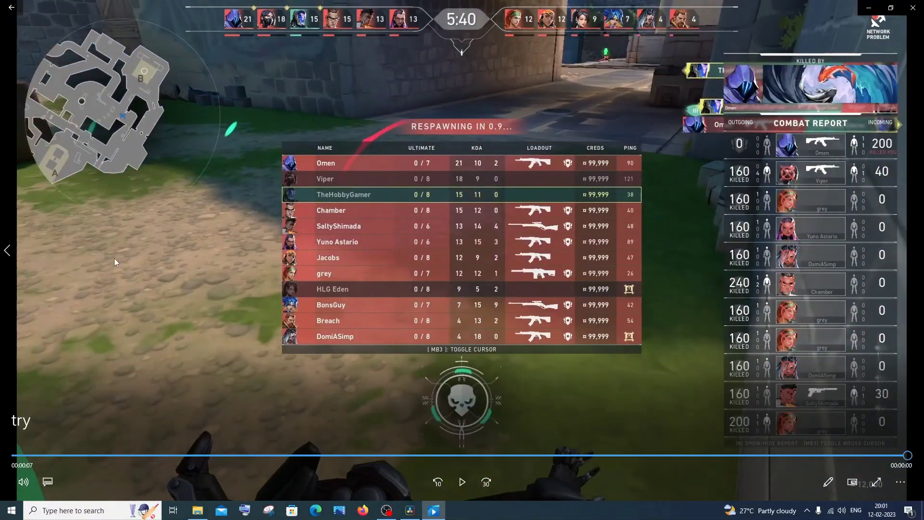
click(7, 250)
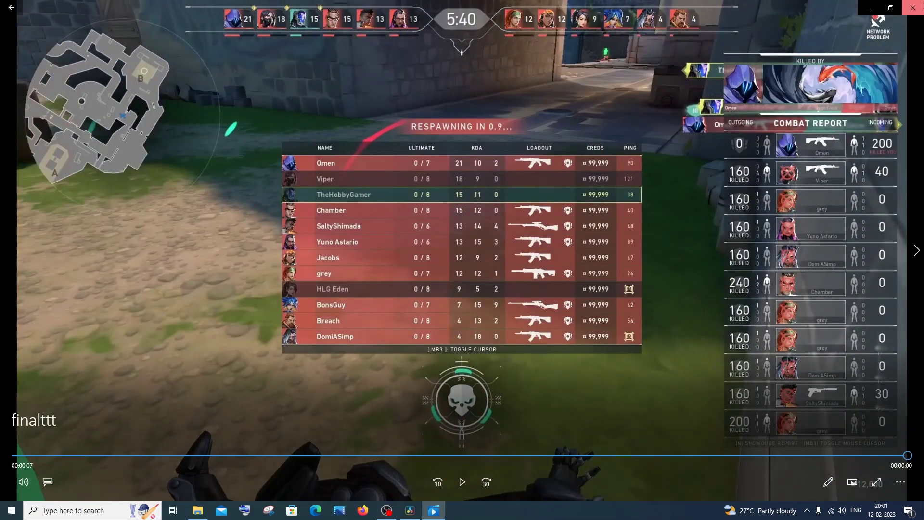
click(912, 7)
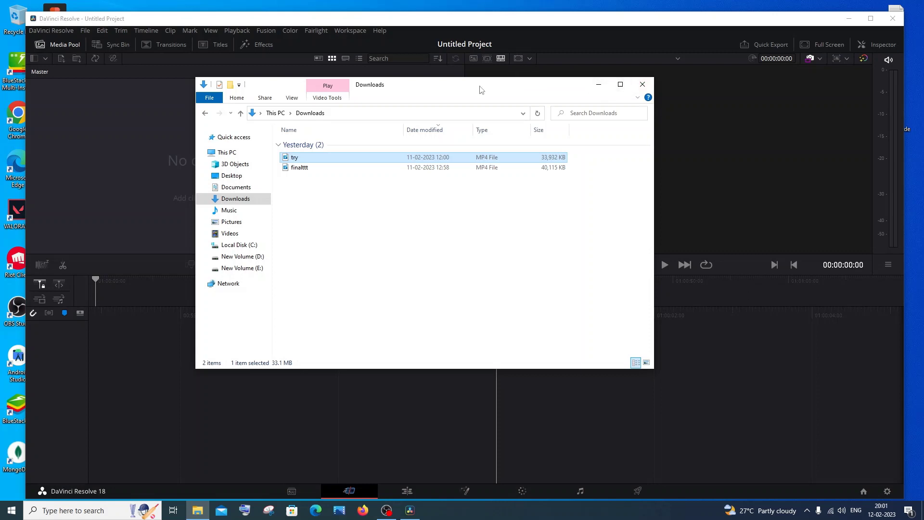
drag(481, 86, 597, 109)
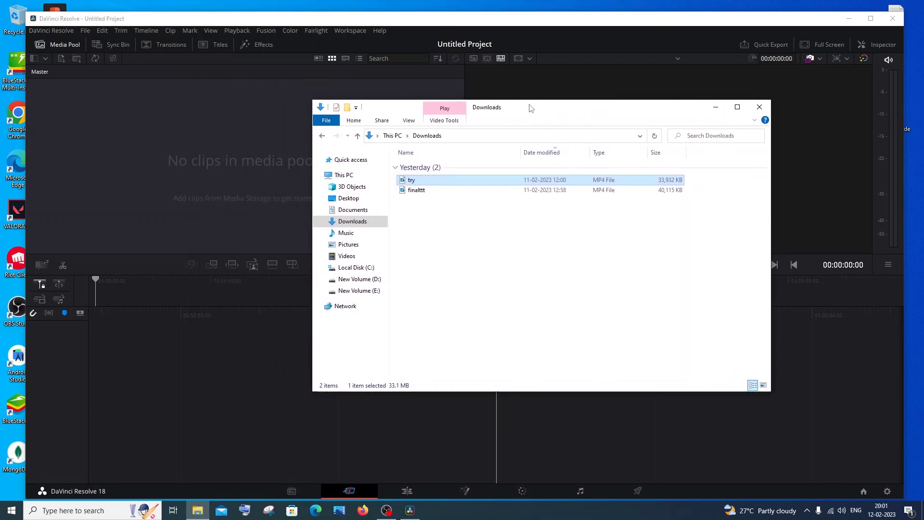
click(715, 107)
Step: Set the Master Settings timeline frame rate to 60 fps and save the project settings
click(887, 490)
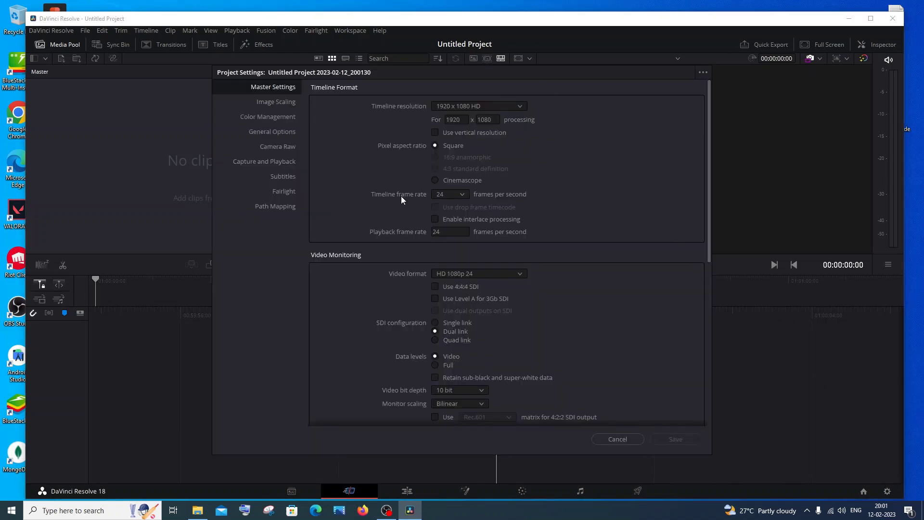
drag(552, 75, 586, 73)
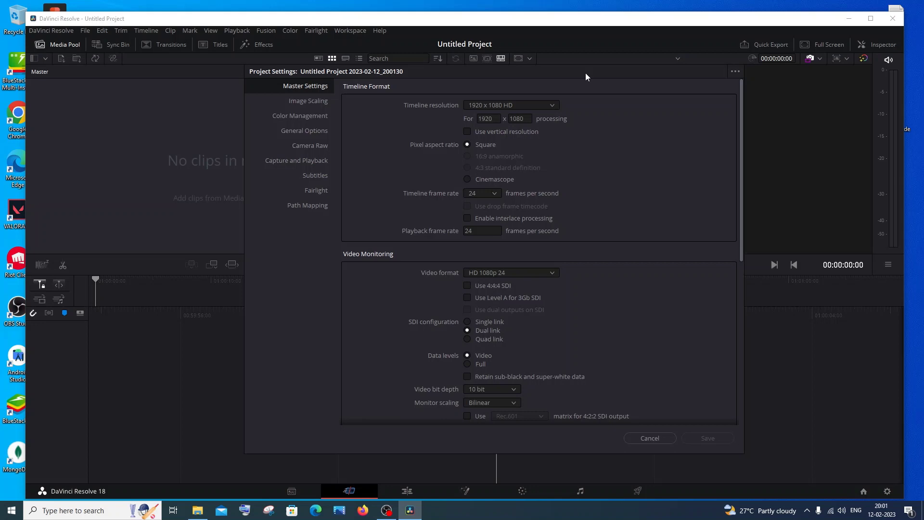
click(498, 192)
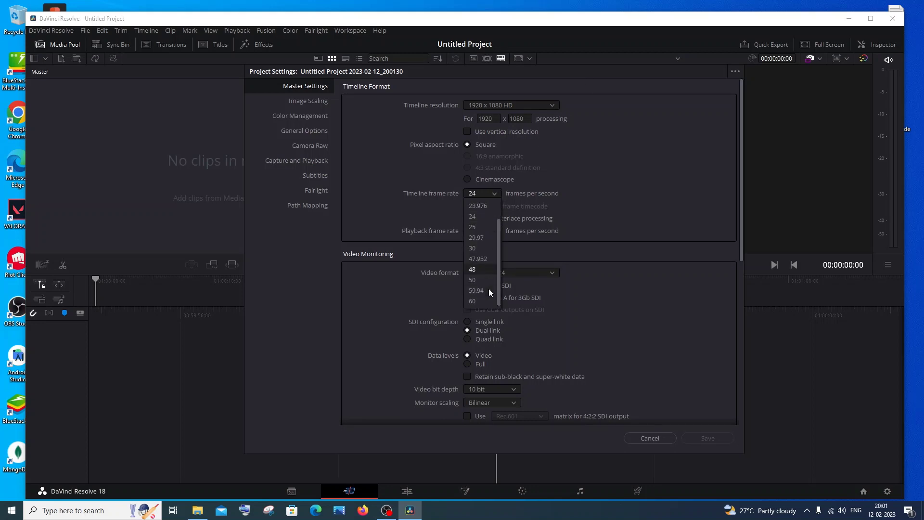
click(485, 304)
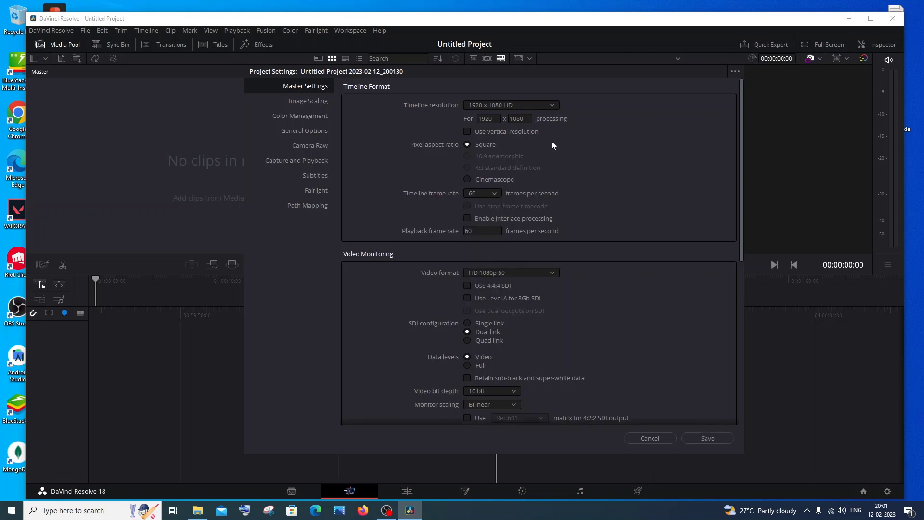
drag(566, 75, 630, 62)
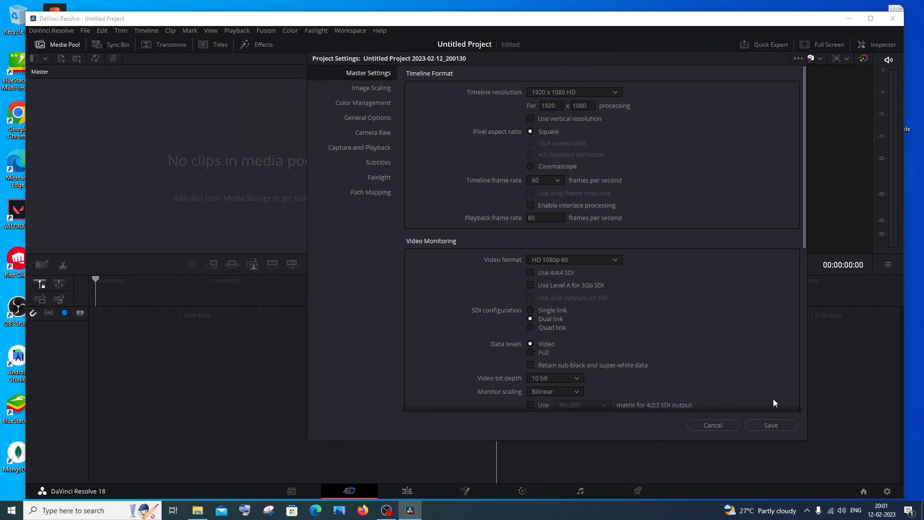
click(775, 425)
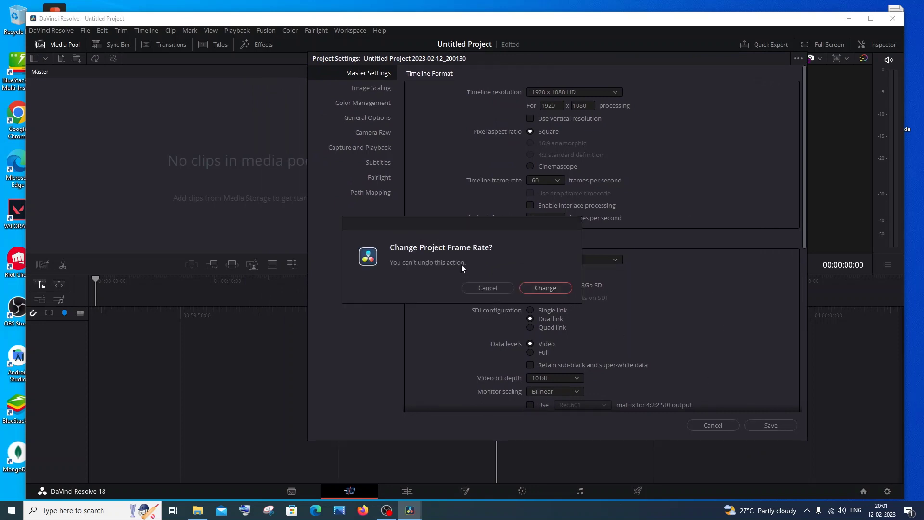
Step: Confirm the frame rate change, import try.mp4 from Downloads into the media pool, and close Explorer
click(546, 287)
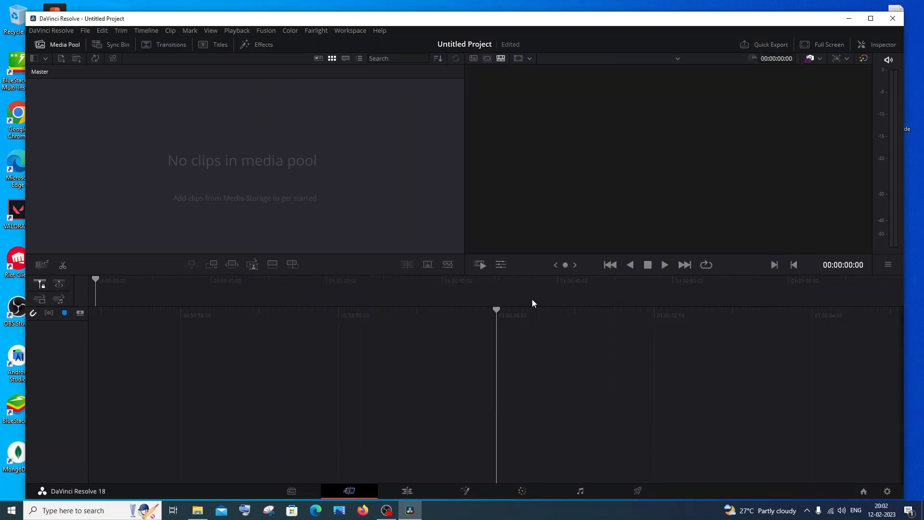
click(198, 510)
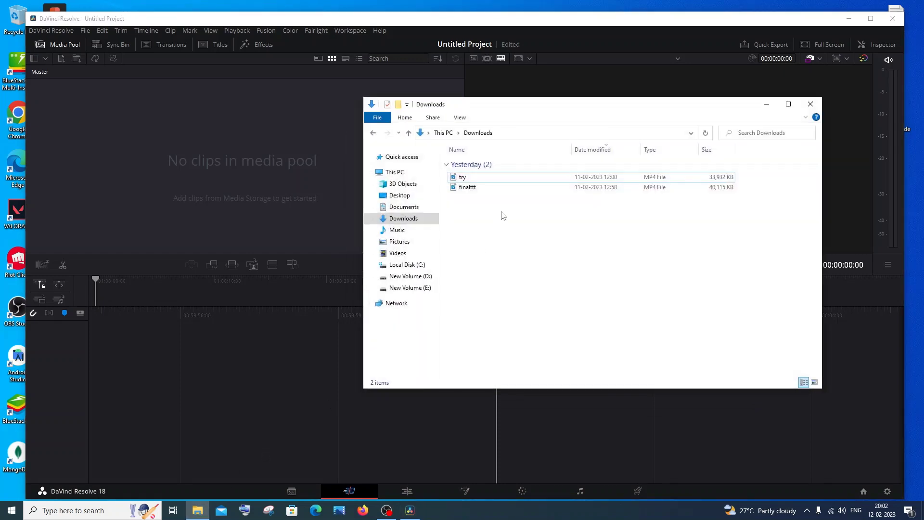
click(500, 178)
drag(485, 179, 159, 155)
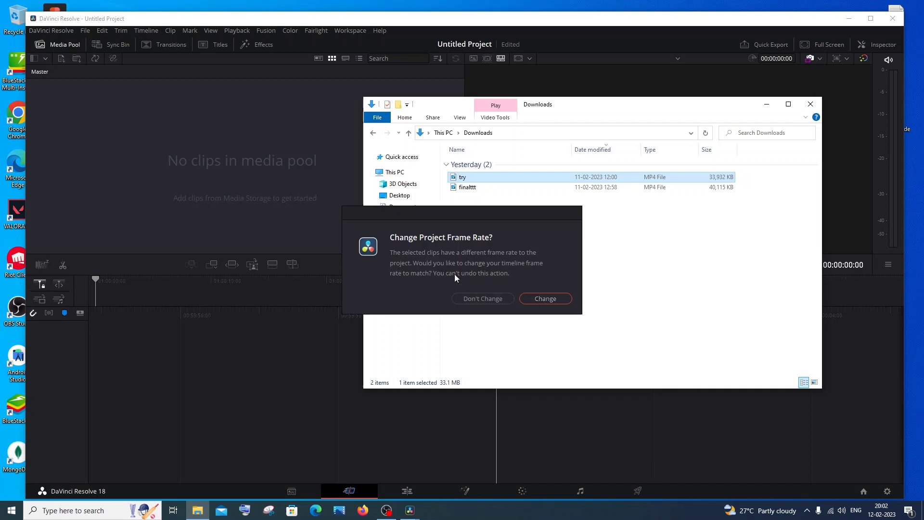
click(490, 299)
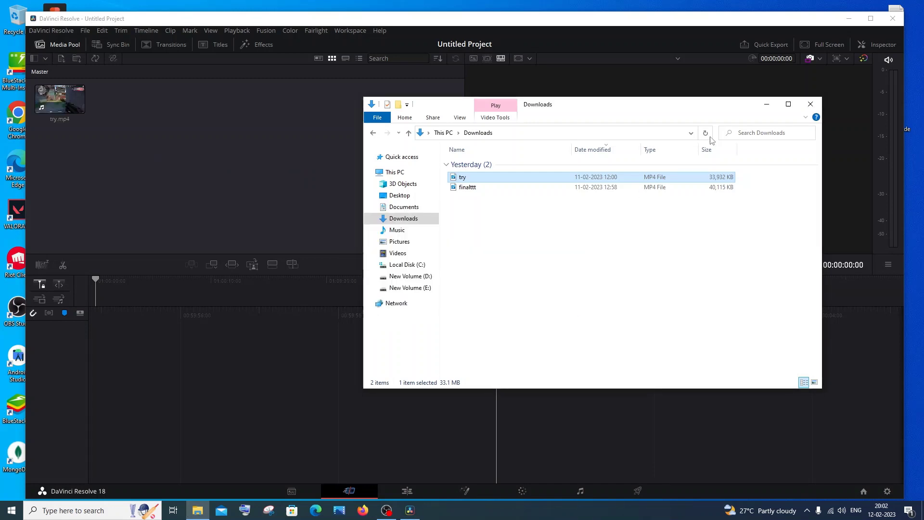
click(766, 104)
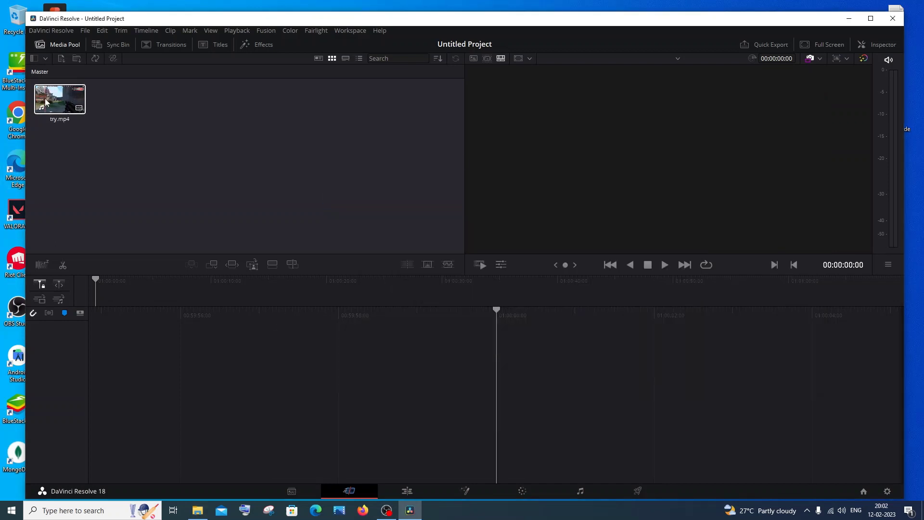
Step: Drop try.mp4 onto a new Timeline 1 and switch to the Fusion page
drag(45, 103, 336, 318)
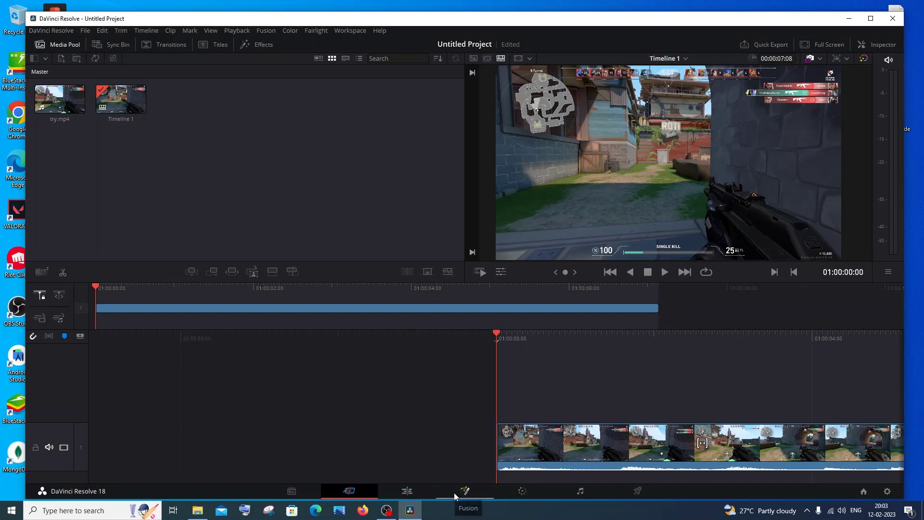
click(454, 492)
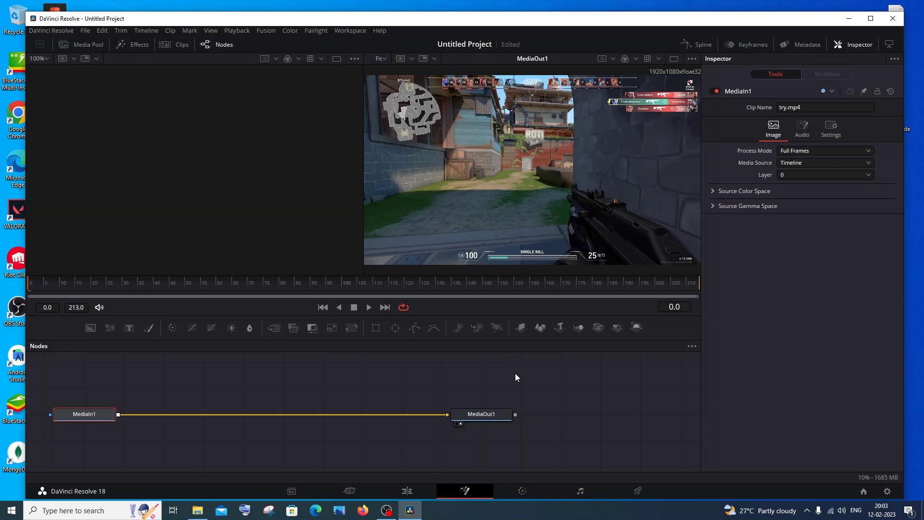
Step: Add an Optical Flow node by searching 'opti' in the Shift+Space tool search
key(shift+space)
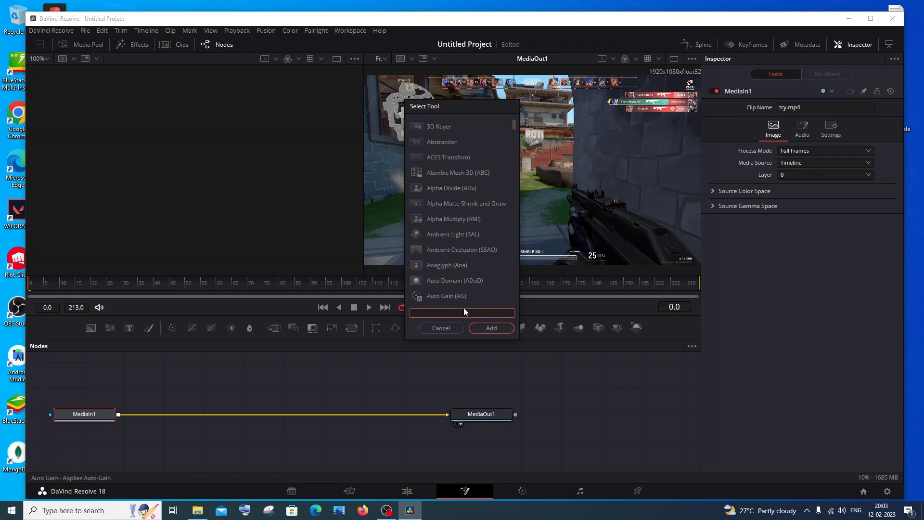
text(opti)
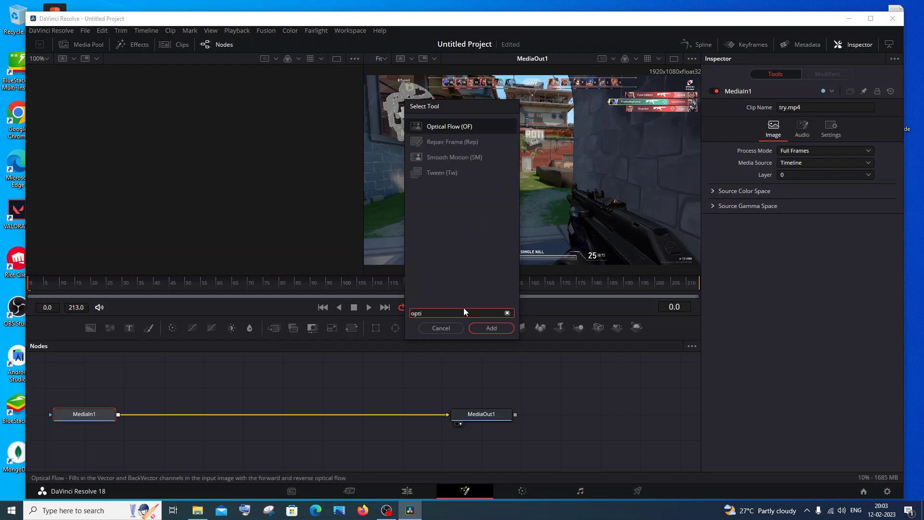
click(492, 327)
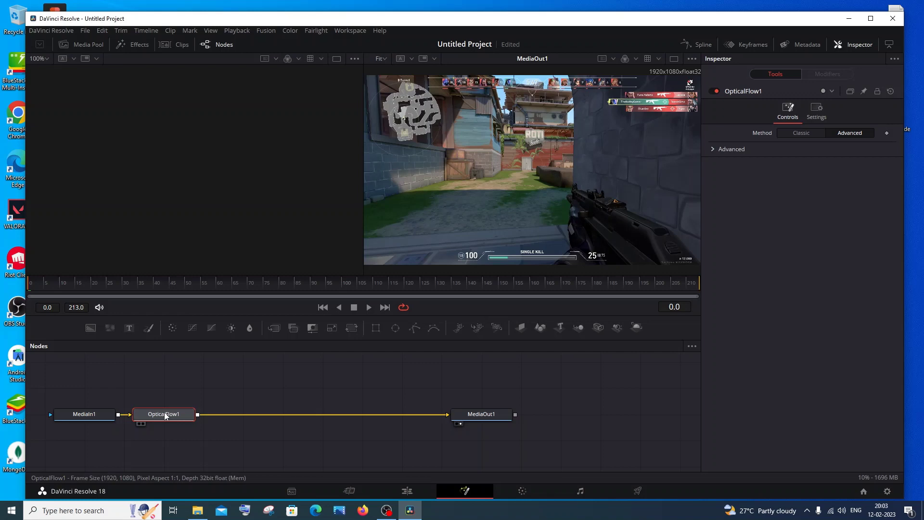
Step: Drag OpticalFlow1 onto the link so it sits inline between MediaIn1 and MediaOut1
drag(177, 416, 185, 418)
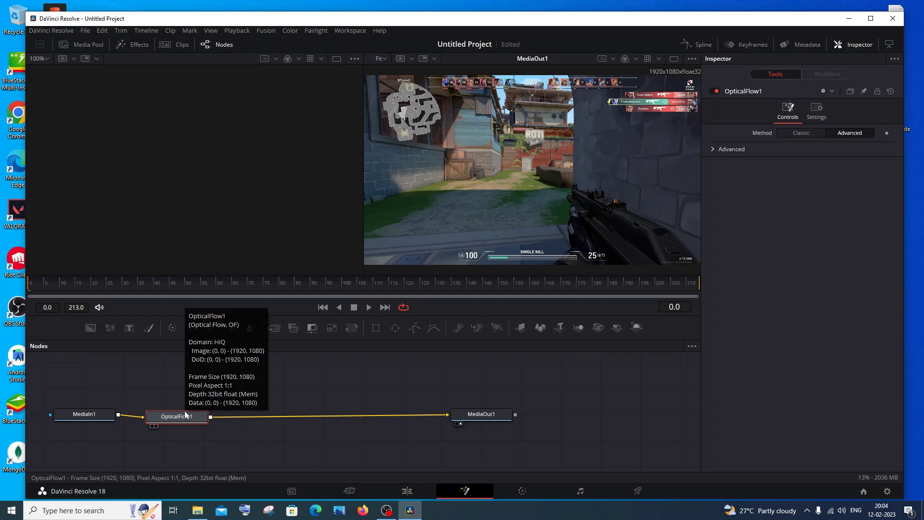
drag(186, 417, 619, 422)
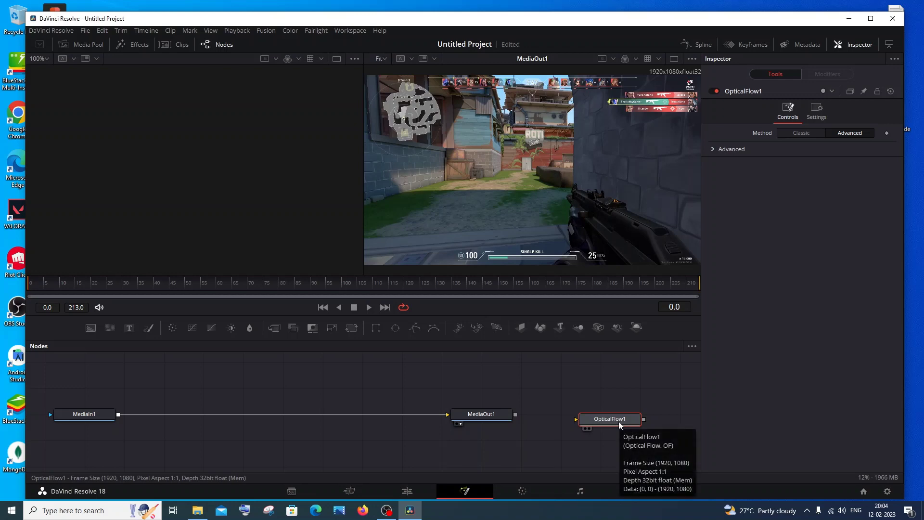
drag(618, 421, 231, 419)
click(365, 383)
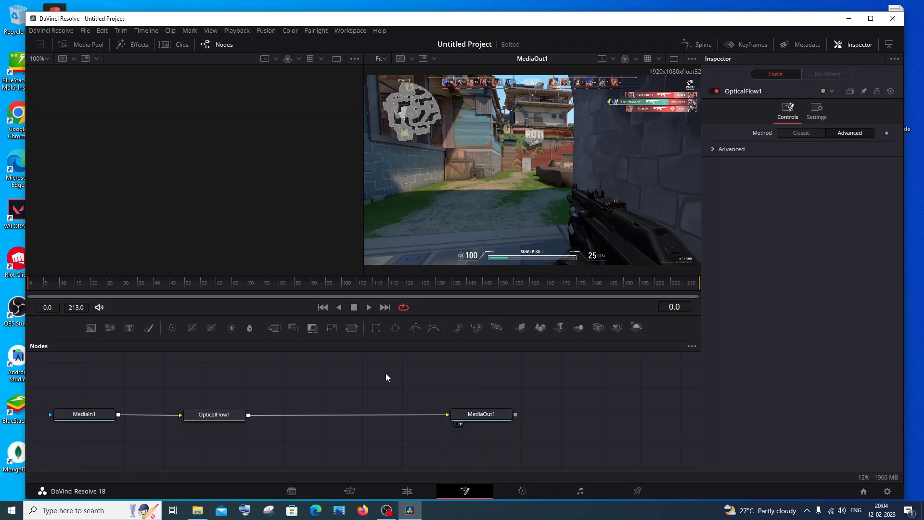
Step: Add a Vector Motion Blur node via a 'vect' search and wire it before MediaOut1
key(shift+space)
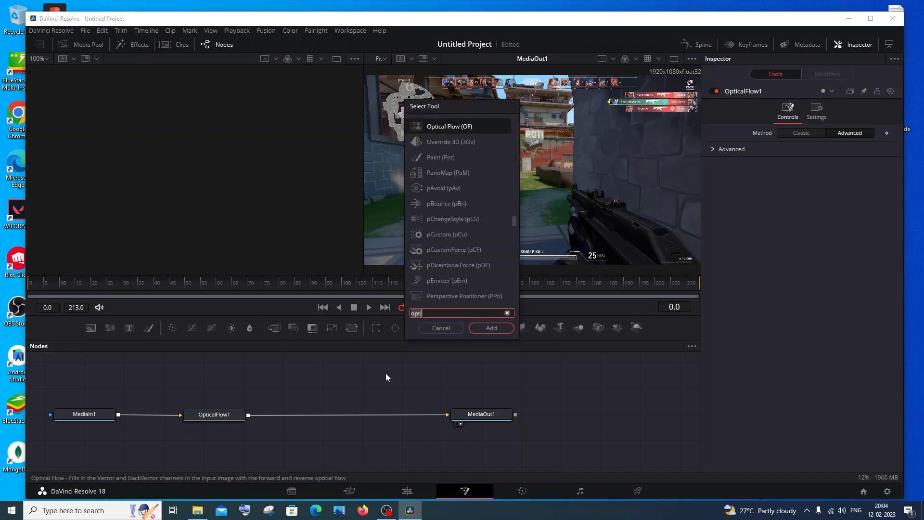
text(vect)
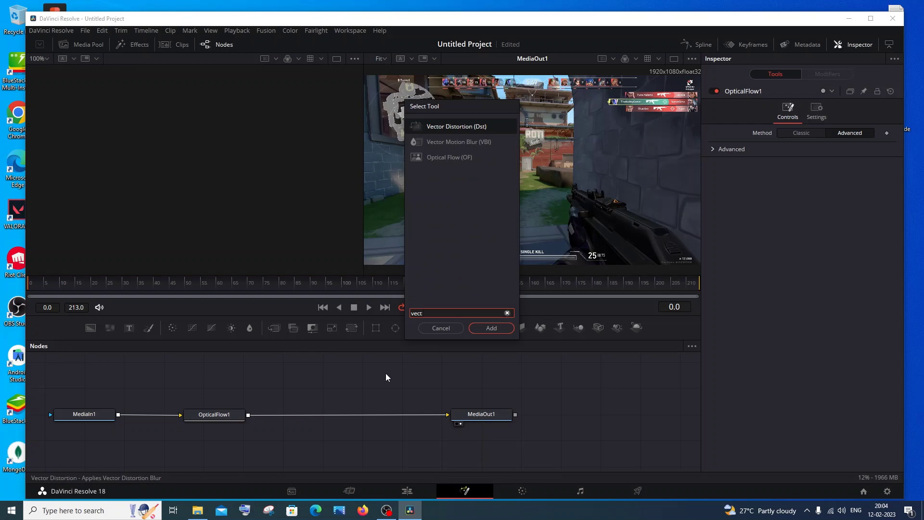
click(471, 142)
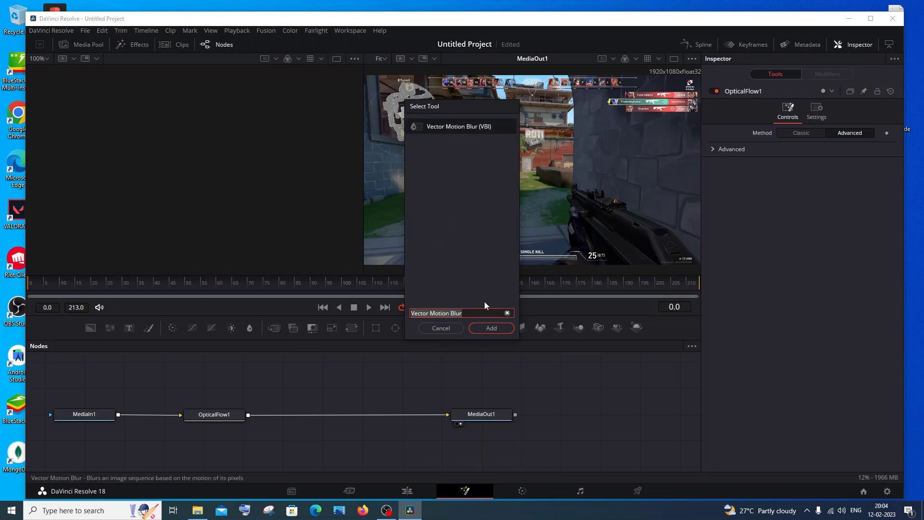
drag(501, 110, 642, 165)
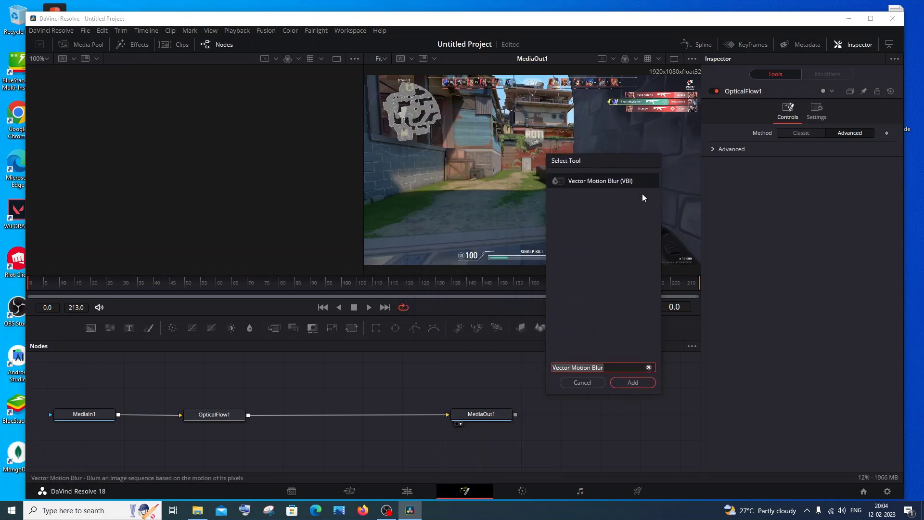
click(633, 382)
drag(409, 372, 392, 418)
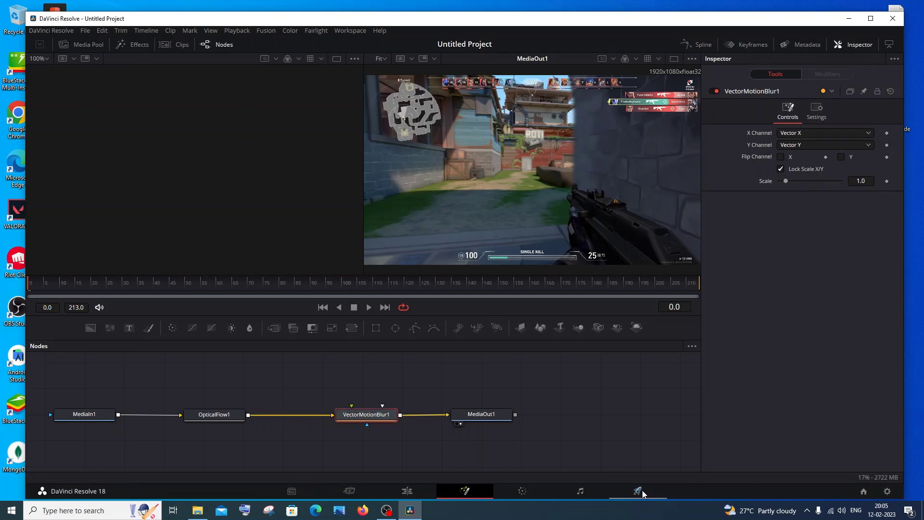
Step: On the Deliver page, name the output 'MOTION BLUR VALO' and set the format to MP4
click(638, 490)
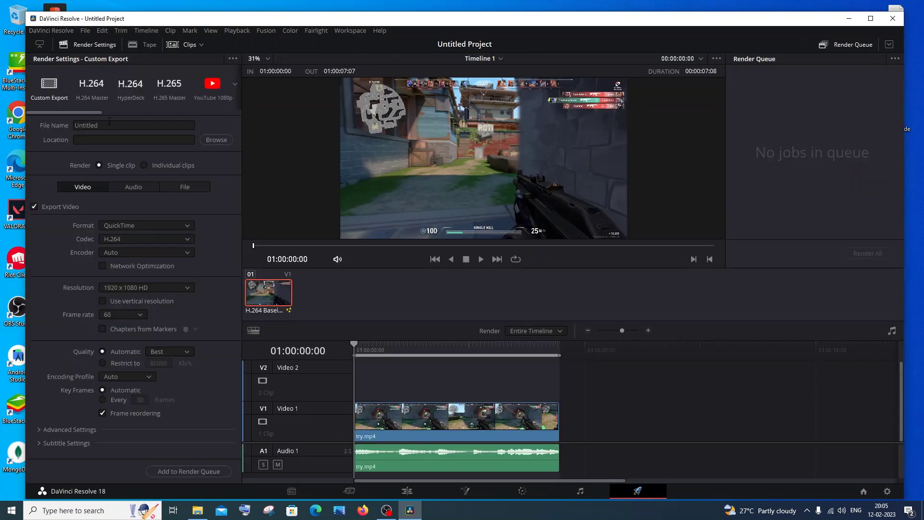
double_click(110, 122)
key(BackSpace)
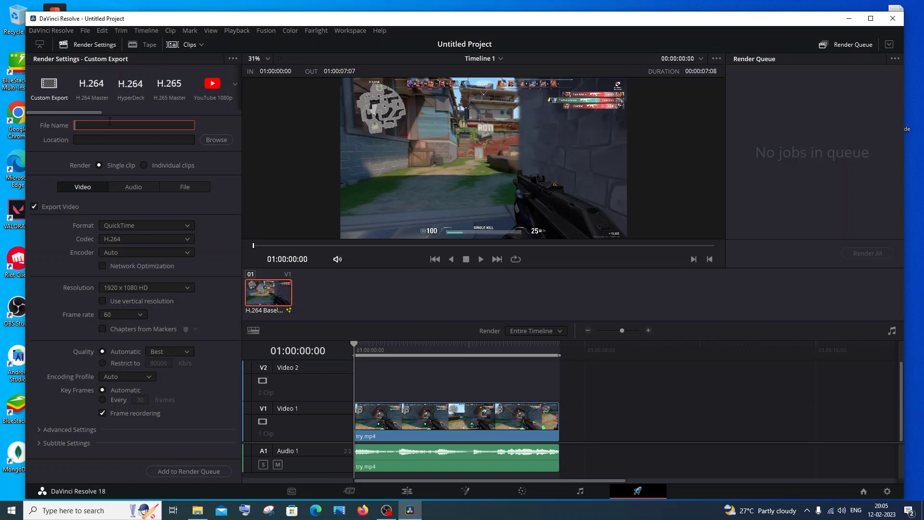
text(MOTION BLUR VALO)
click(136, 227)
click(128, 301)
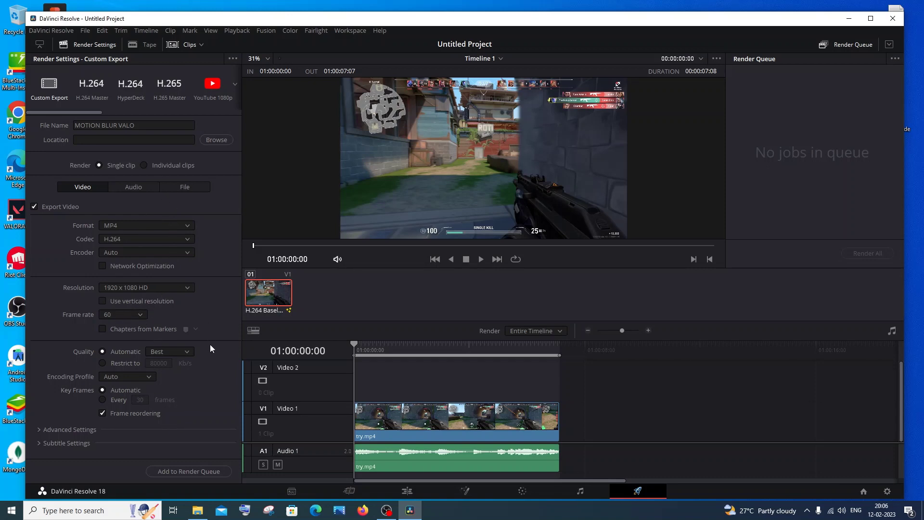
Step: Add the export to the render queue with Downloads as the save location
click(205, 471)
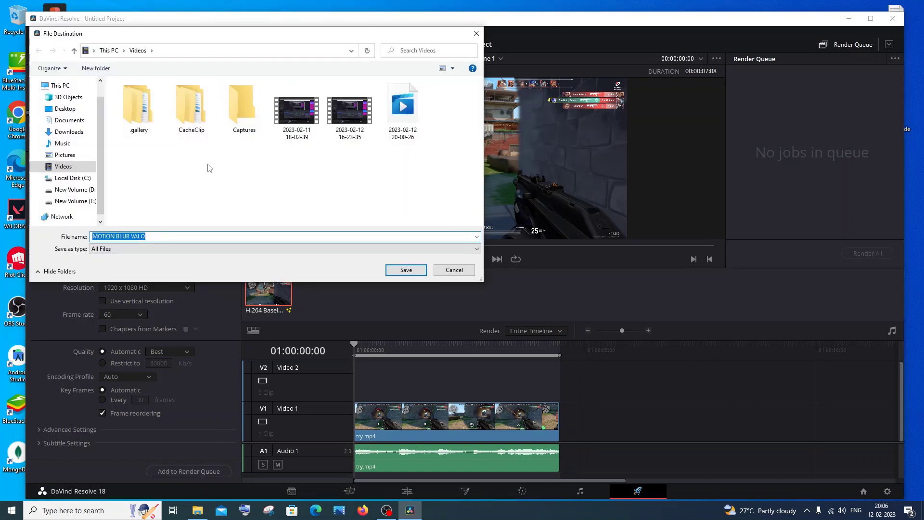
click(70, 133)
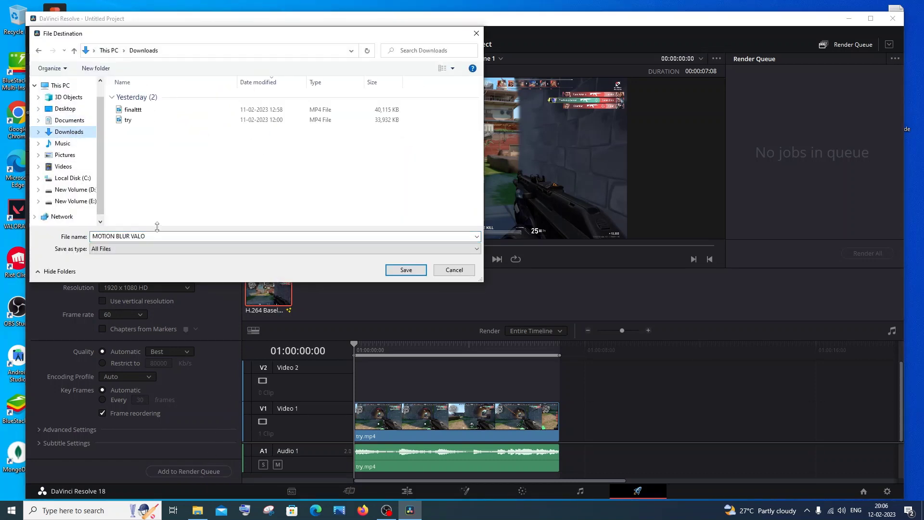
click(406, 270)
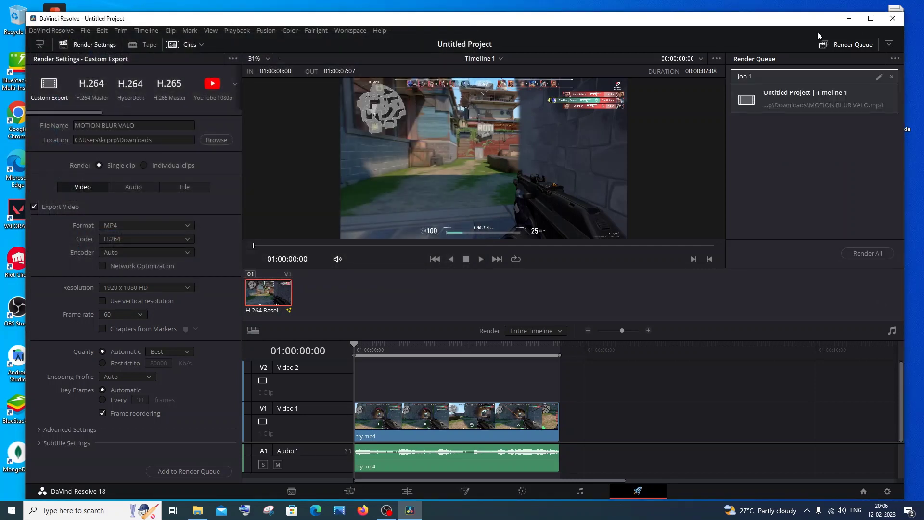
Step: Start Render All so Job 1 renders MOTION BLUR VALO.mp4 to completion
click(856, 253)
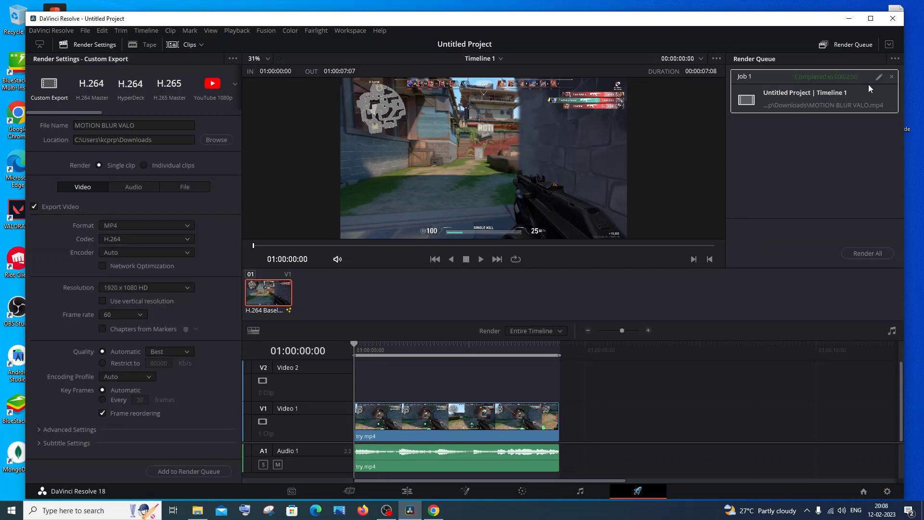
Step: Play MOTION BLUR VALO.mp4 from Downloads, replay it from the start, then close the player
click(197, 510)
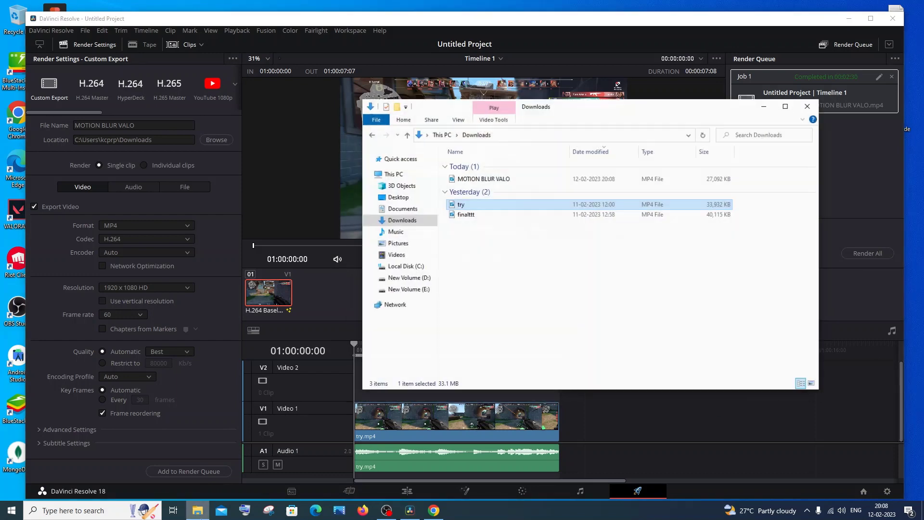
click(486, 178)
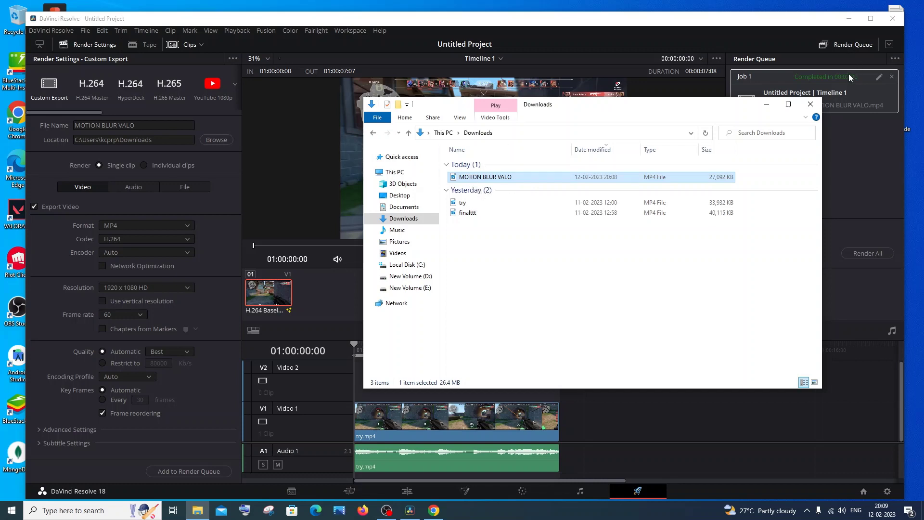
double_click(500, 178)
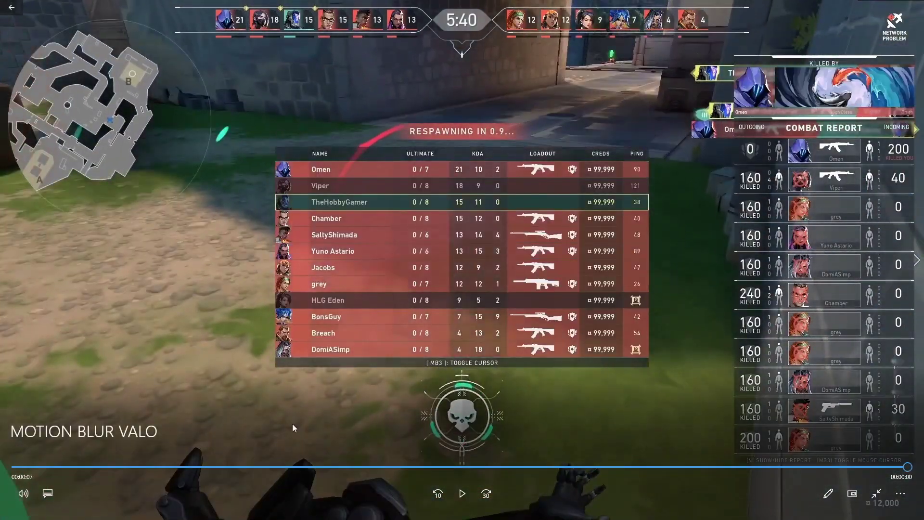
click(461, 493)
click(913, 8)
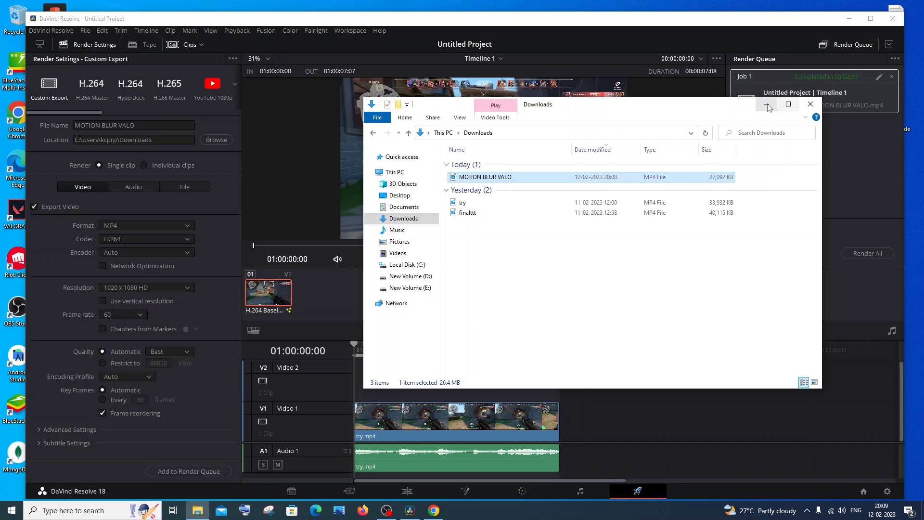
Step: Back on the Fusion page, set the VectorMotionBlur1 Scale to 3.62 for stronger blur
click(767, 104)
click(468, 491)
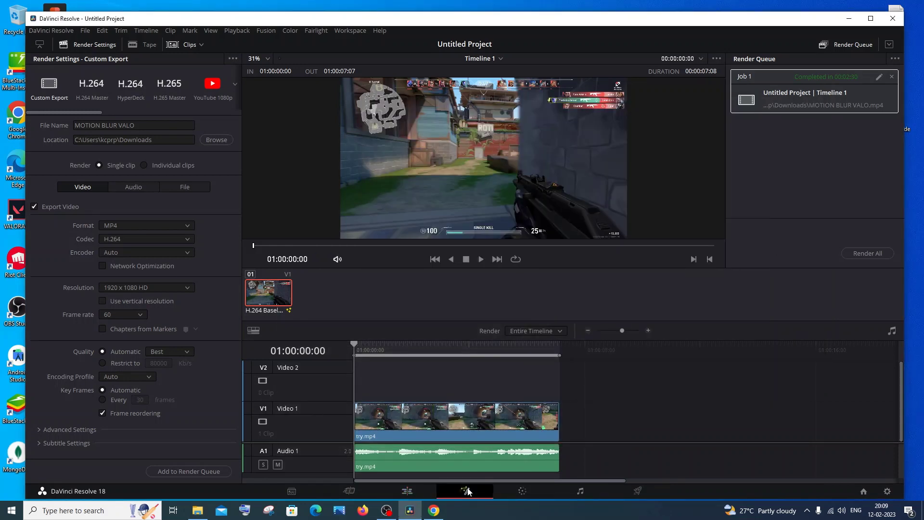
drag(787, 180, 806, 184)
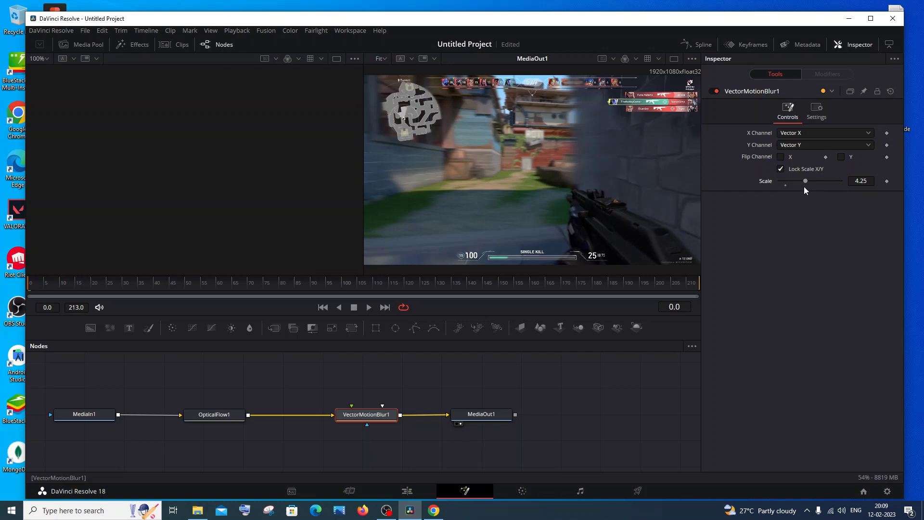
drag(807, 178, 822, 181)
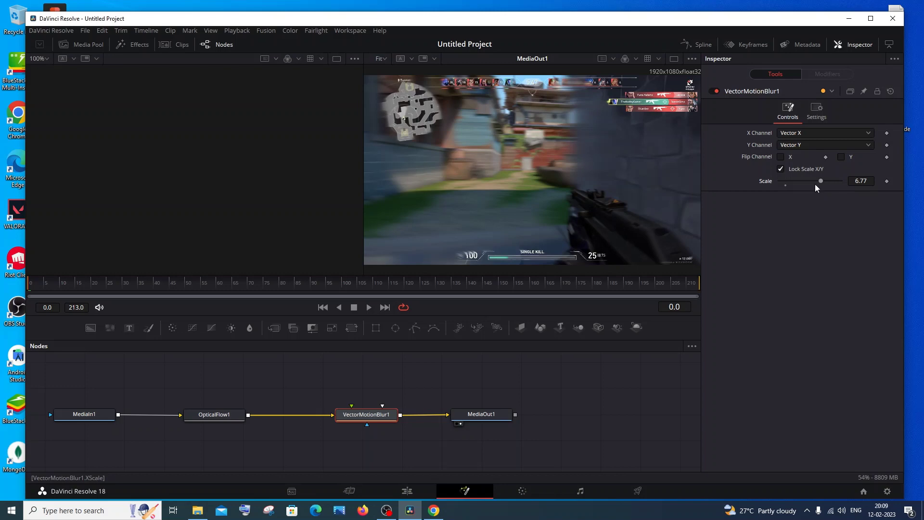
drag(815, 184, 802, 186)
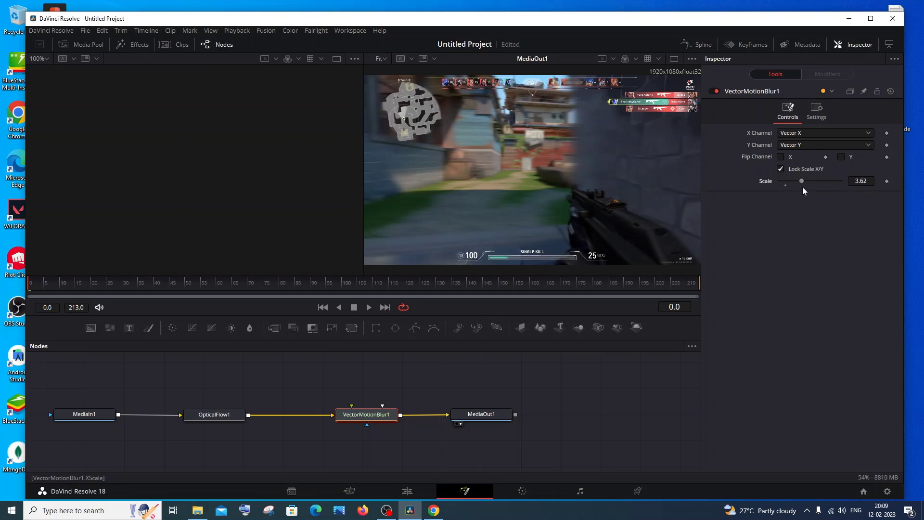